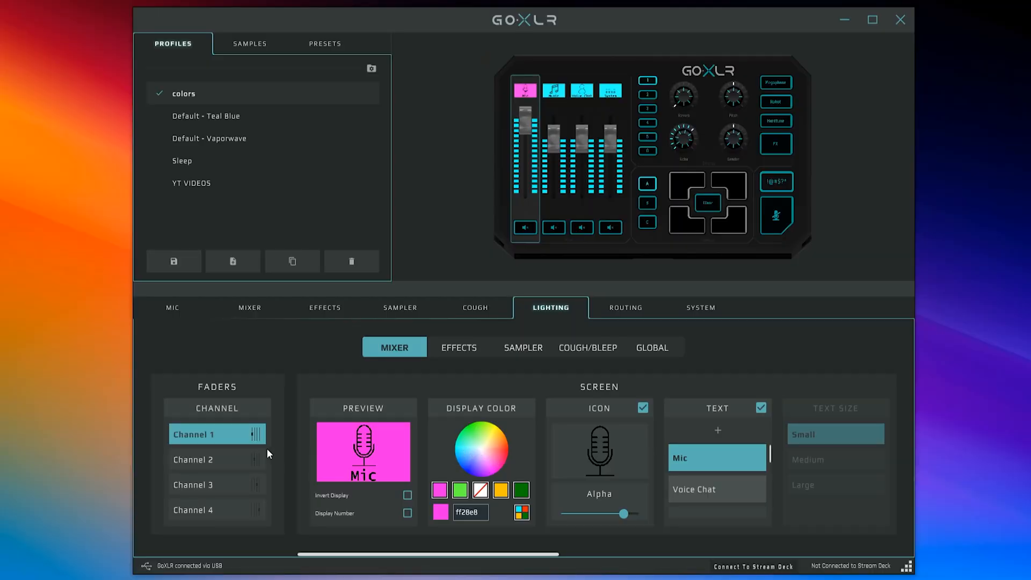
# Set the screen display color to orange ff9928 for Channel 2, green for Channel 3 and blue for Channel 4
pyautogui.click(224, 459)
pyautogui.moveTo(477, 458); pyautogui.dragTo(501, 437)
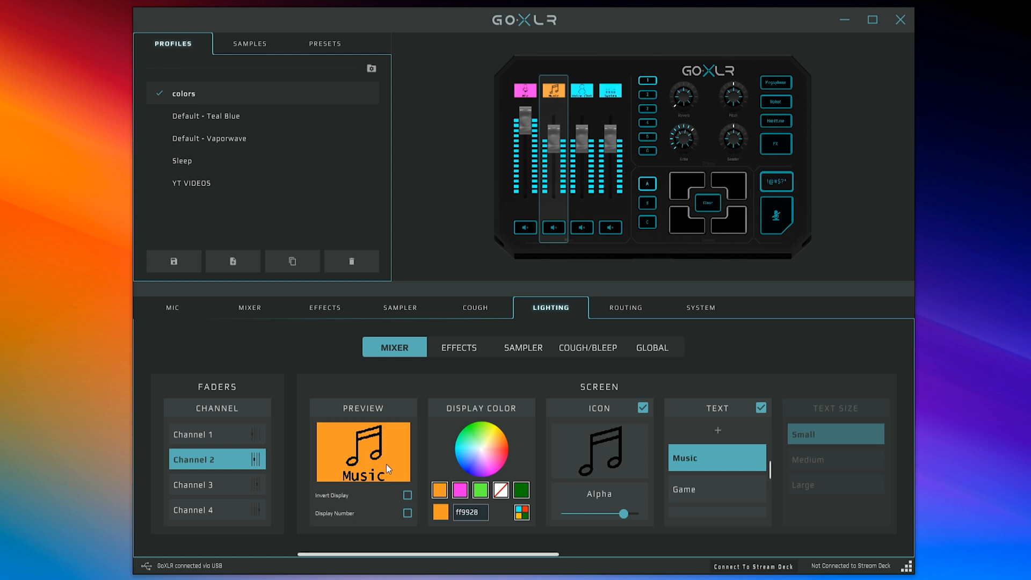
pyautogui.click(215, 481)
pyautogui.moveTo(463, 439); pyautogui.dragTo(473, 425)
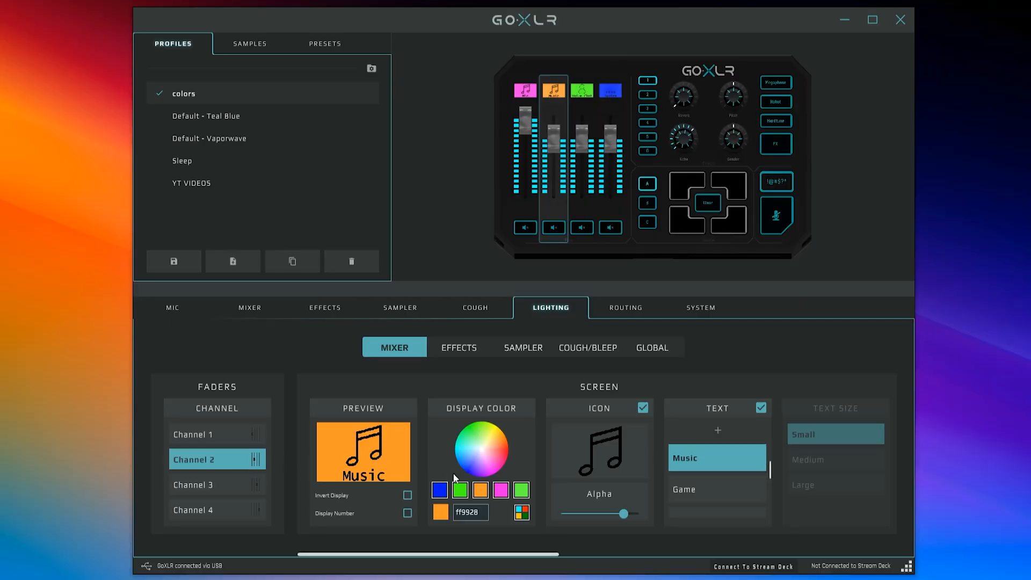
# Change Channel 2's screen icon to the handheld microphone and its text label to Mic
pyautogui.click(598, 469)
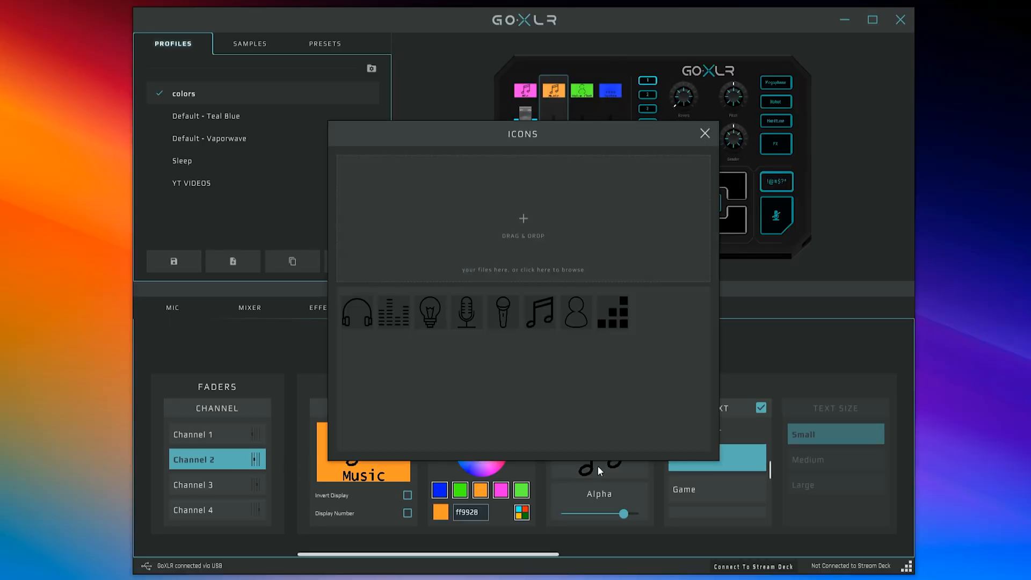
pyautogui.click(507, 305)
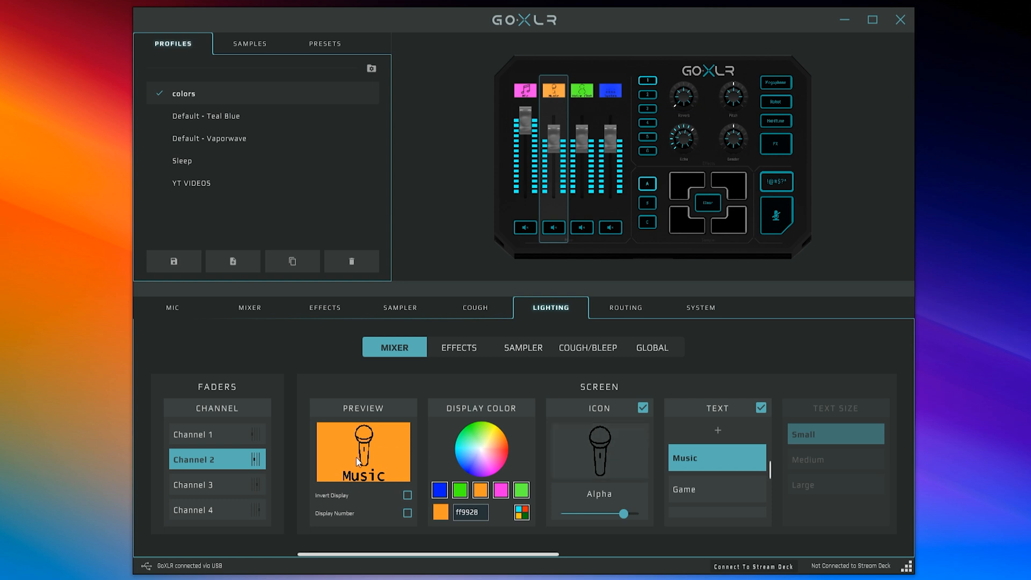
pyautogui.scroll(-3, 704, 482)
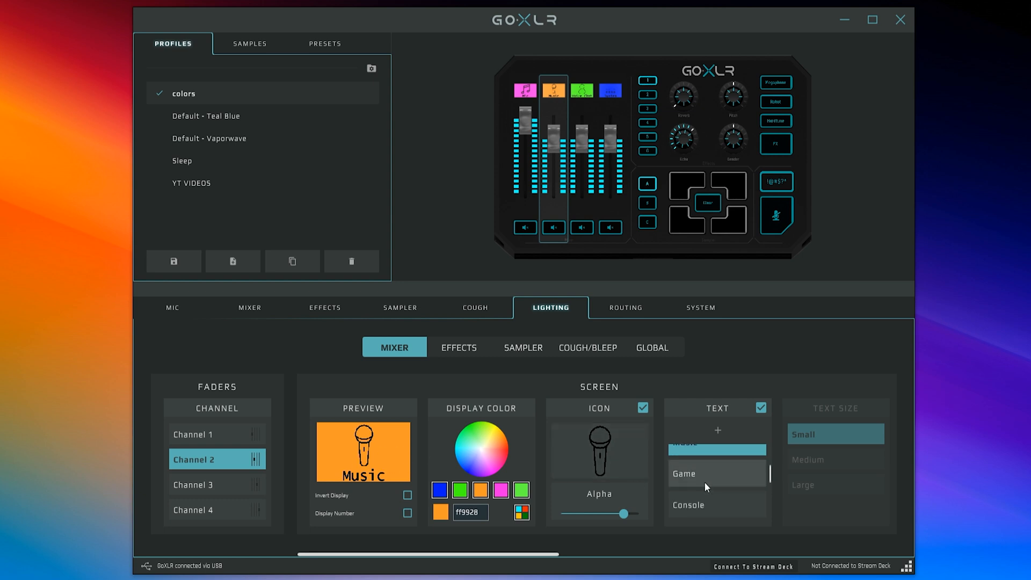
pyautogui.scroll(4, 708, 482)
pyautogui.click(712, 469)
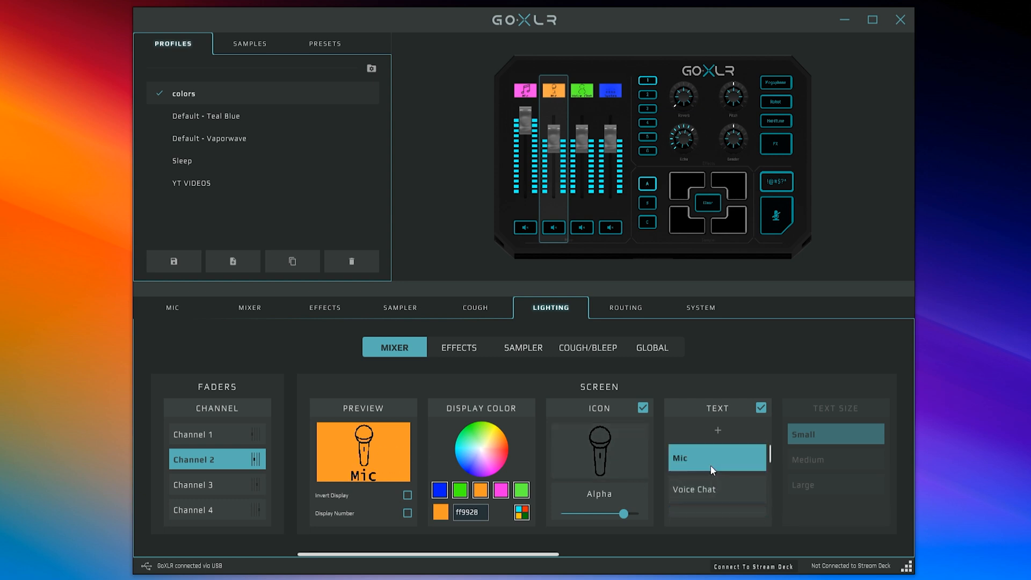
# Change Channel 1's screen text label to Music
pyautogui.click(224, 436)
pyautogui.scroll(-1, 707, 486)
pyautogui.scroll(-1, 708, 483)
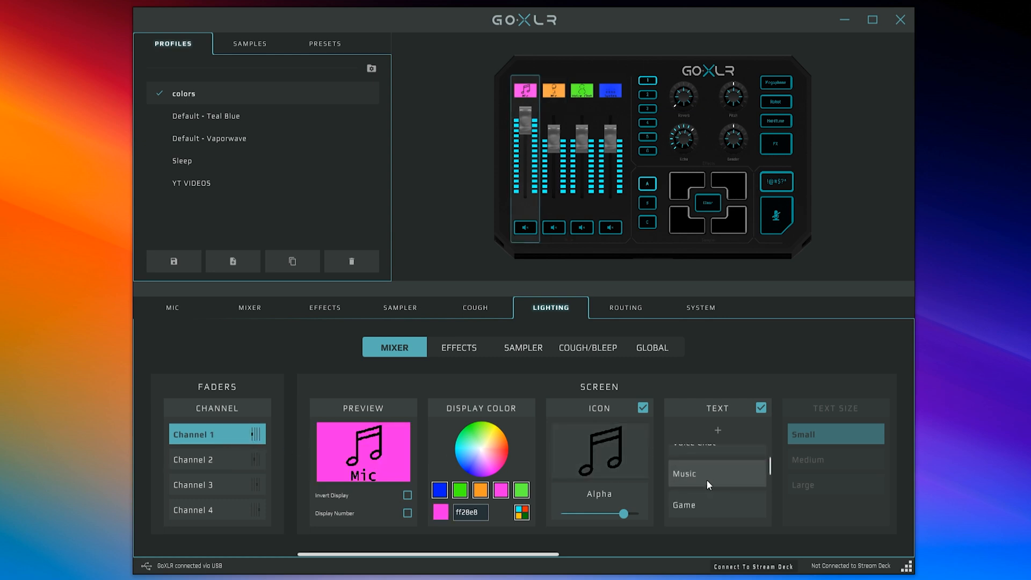
pyautogui.click(706, 479)
# Give Channel 1's fader a gradient with bottom color f800ff and top color ffc800, and apply it to all faders
pyautogui.moveTo(546, 559); pyautogui.dragTo(793, 535)
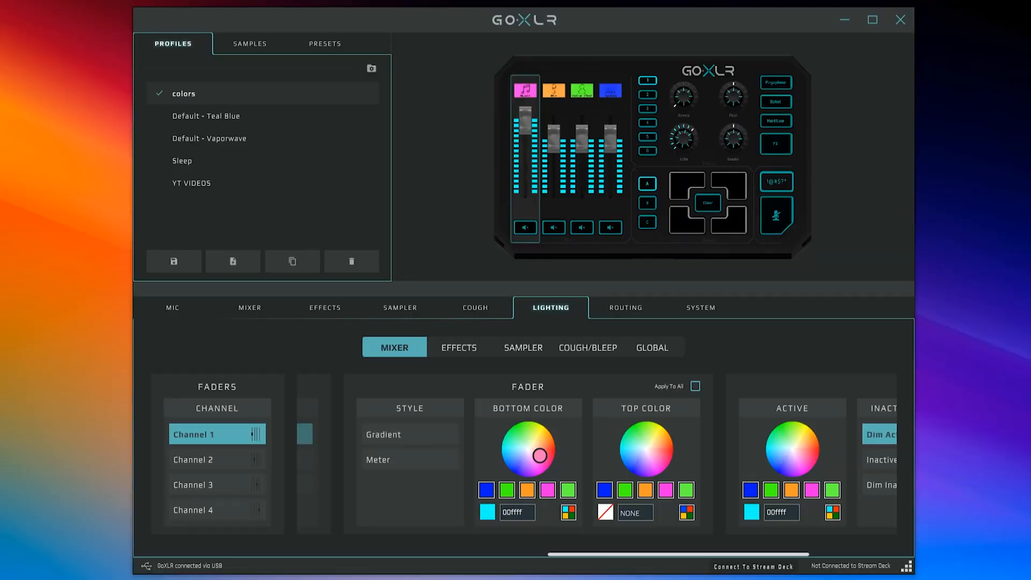
pyautogui.moveTo(539, 454)
pyautogui.mouseDown()
pyautogui.moveTo(533, 426)
pyautogui.moveTo(517, 421)
pyautogui.moveTo(541, 458)
pyautogui.mouseUp()
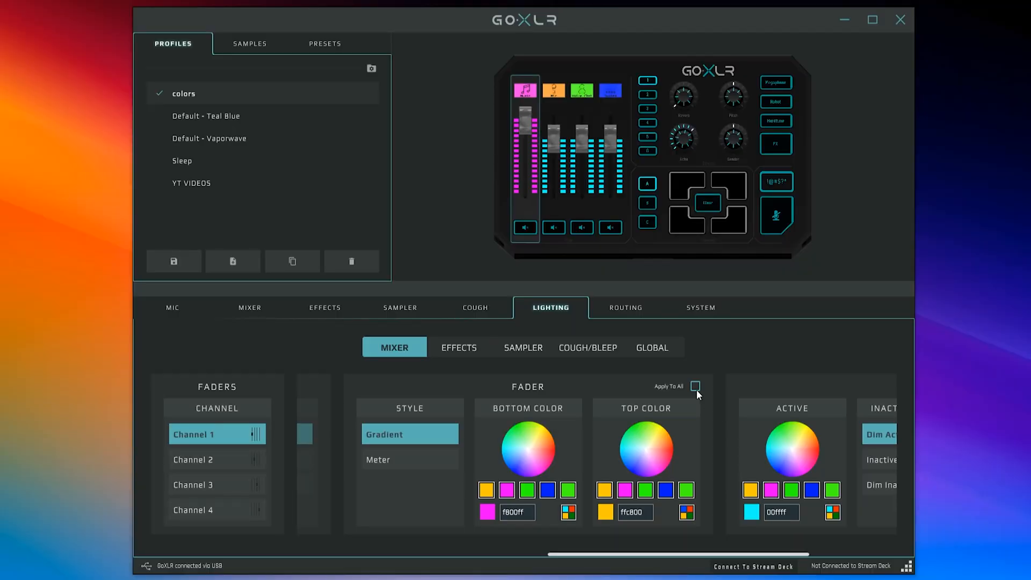
pyautogui.click(695, 386)
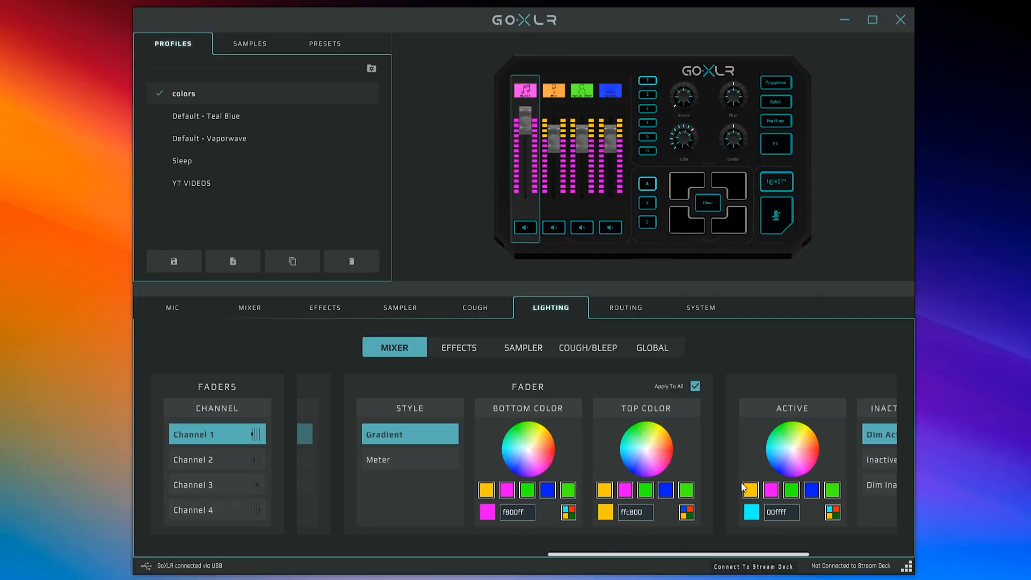
# Set the active mute button colors to green, orange, magenta and blue for Channels 1 to 4
pyautogui.hscroll(5, 742, 485)
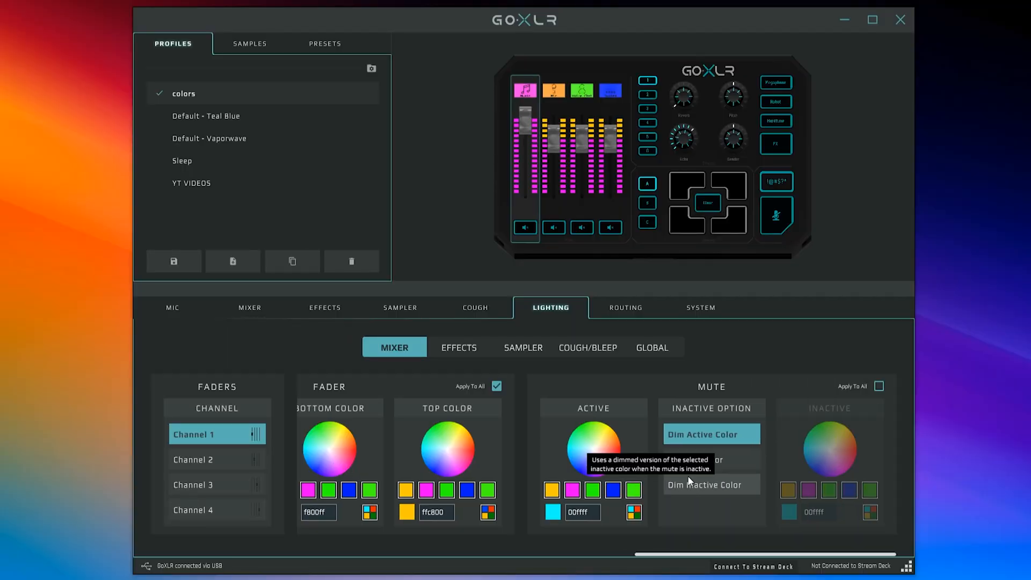
pyautogui.moveTo(599, 443); pyautogui.dragTo(609, 466)
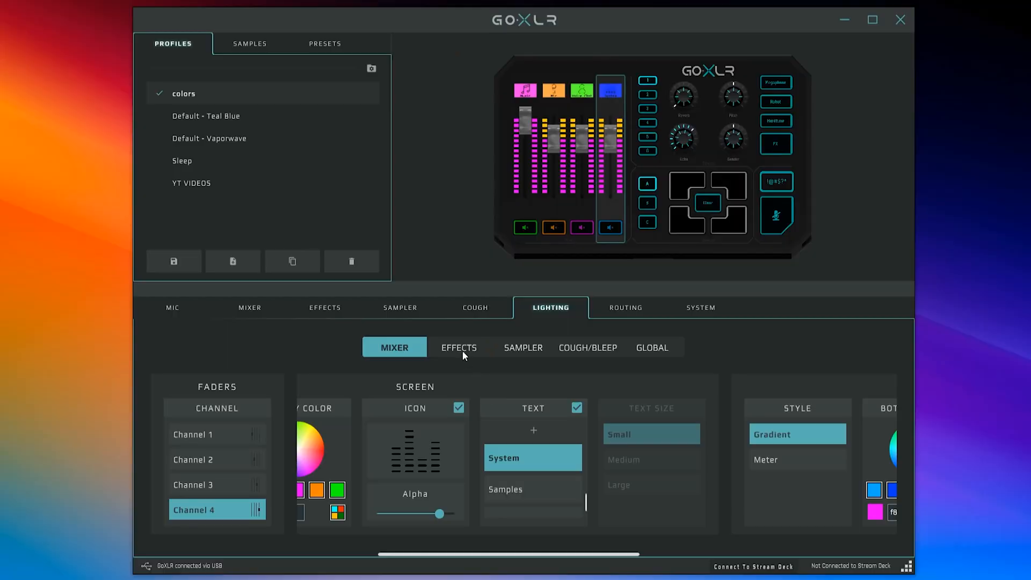
# Set the effect preset active colors: 1 green 45ff00, 2 purple be00ff, 3 yellow, 4 blue, 5 orange ffaf00 and 6 red ff003c
pyautogui.click(460, 350)
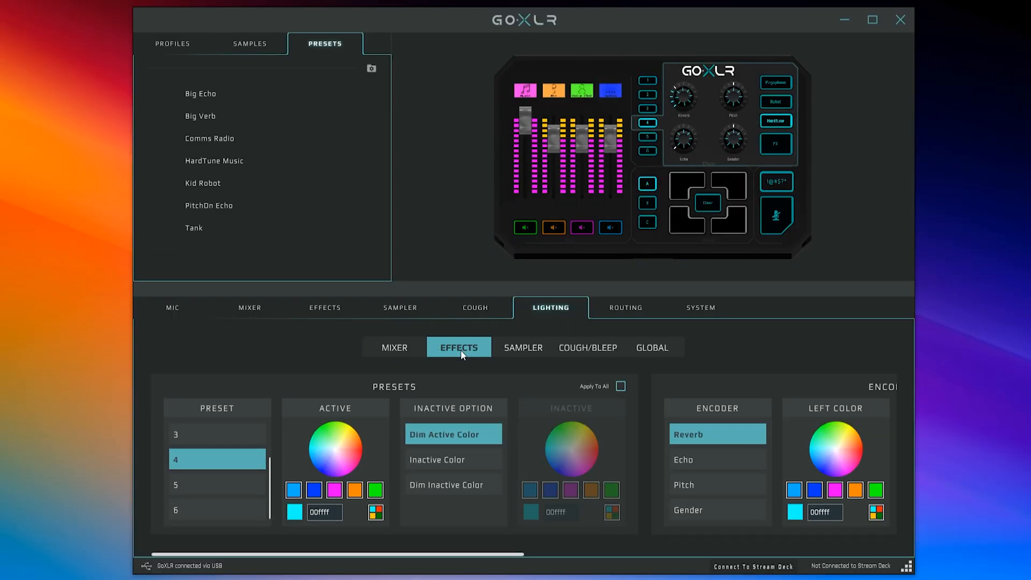
pyautogui.scroll(2, 229, 472)
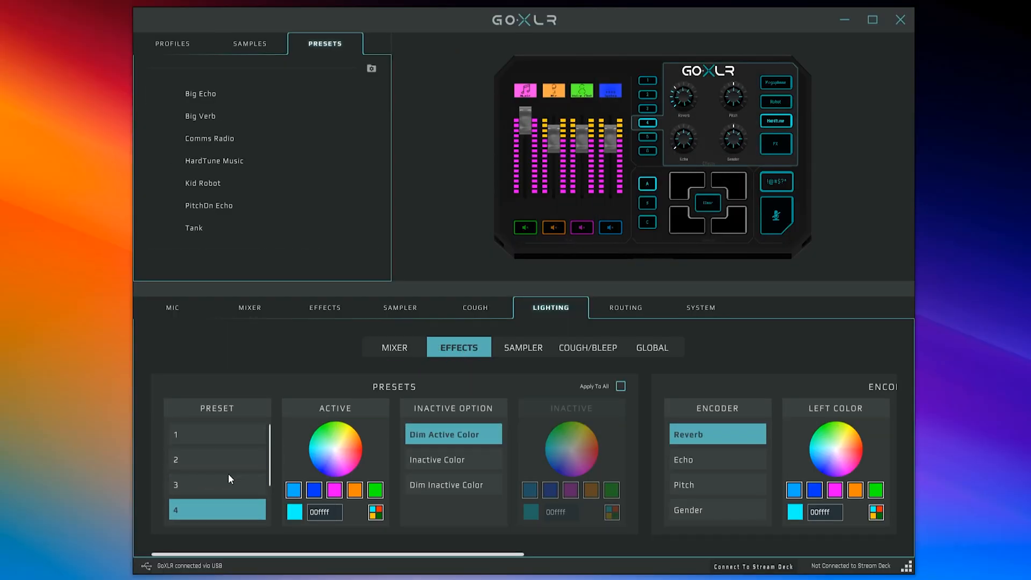
pyautogui.click(208, 441)
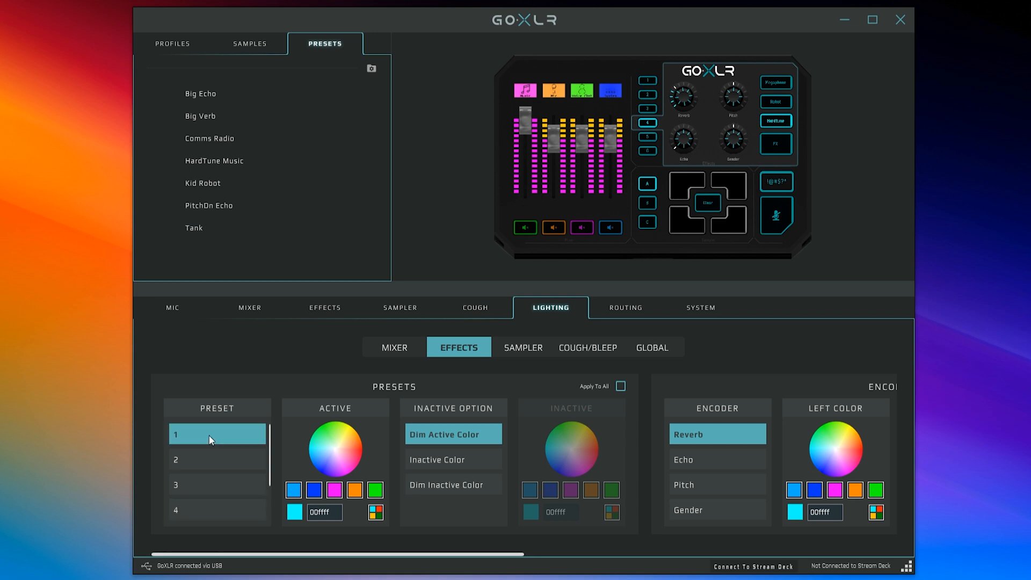
pyautogui.moveTo(317, 445); pyautogui.dragTo(330, 428)
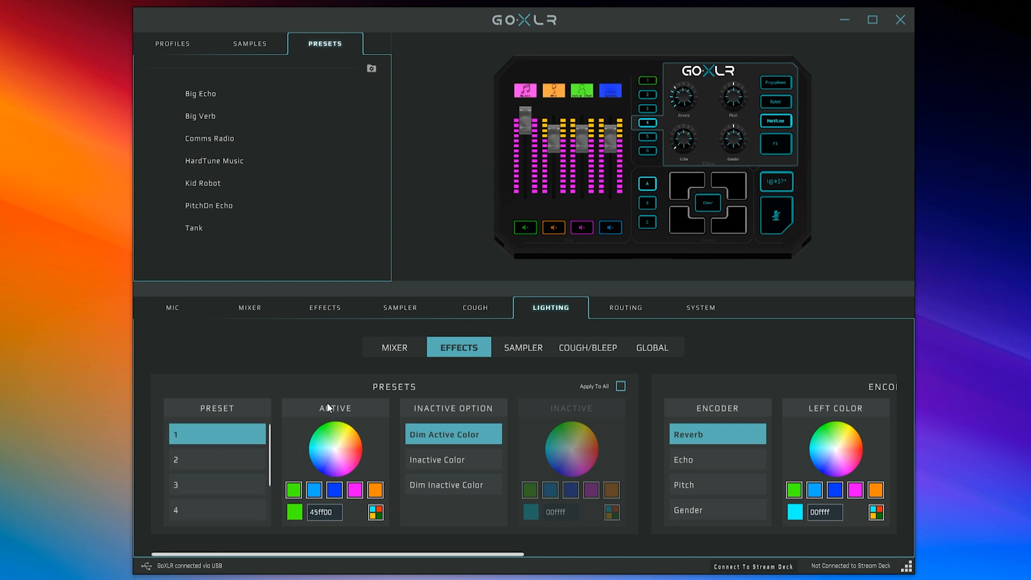
pyautogui.click(215, 457)
pyautogui.moveTo(345, 442); pyautogui.dragTo(347, 492)
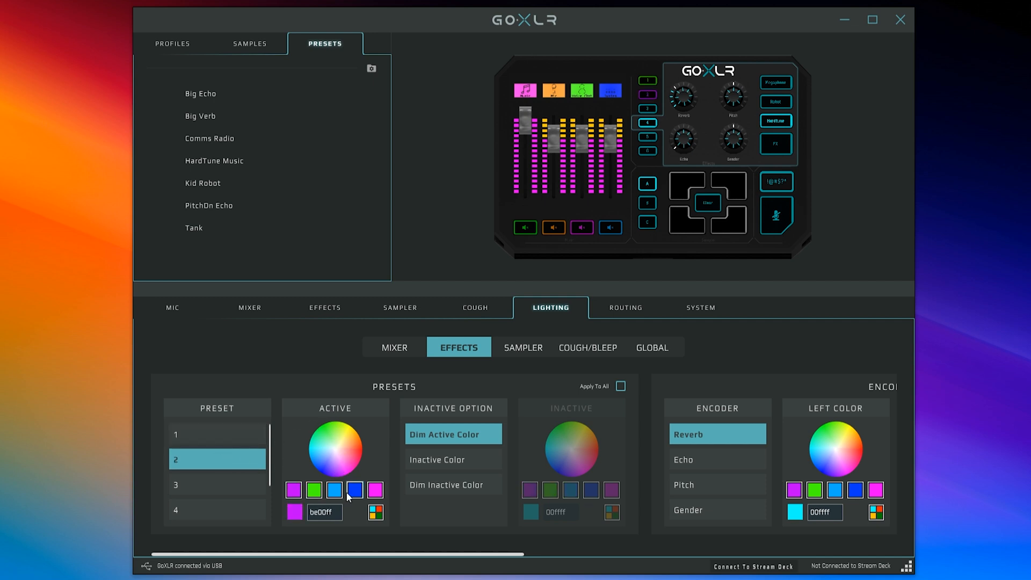
pyautogui.click(218, 482)
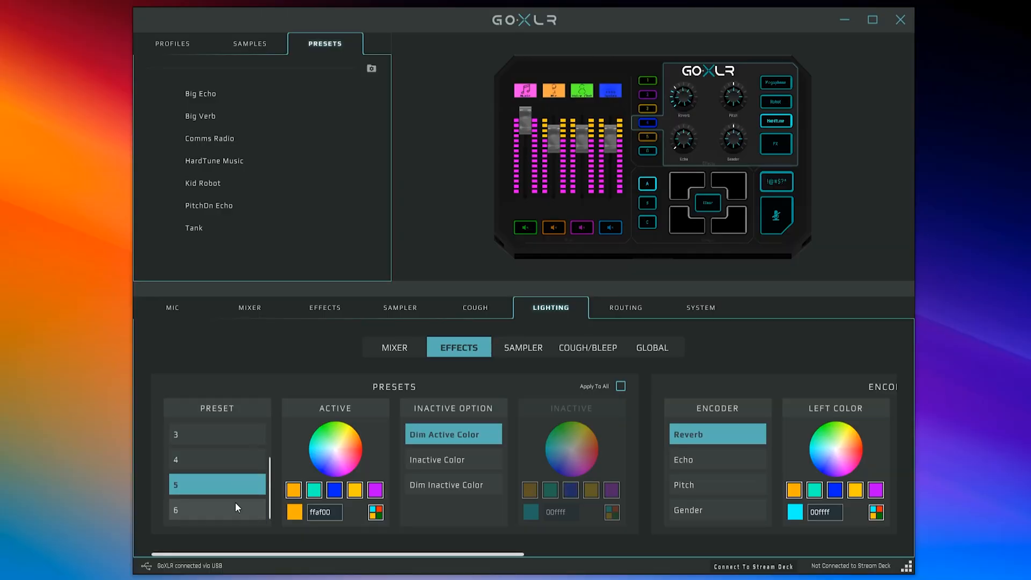
pyautogui.click(235, 502)
pyautogui.moveTo(337, 434)
pyautogui.mouseDown()
pyautogui.moveTo(338, 423)
pyautogui.moveTo(353, 460)
pyautogui.moveTo(359, 455)
pyautogui.mouseUp()
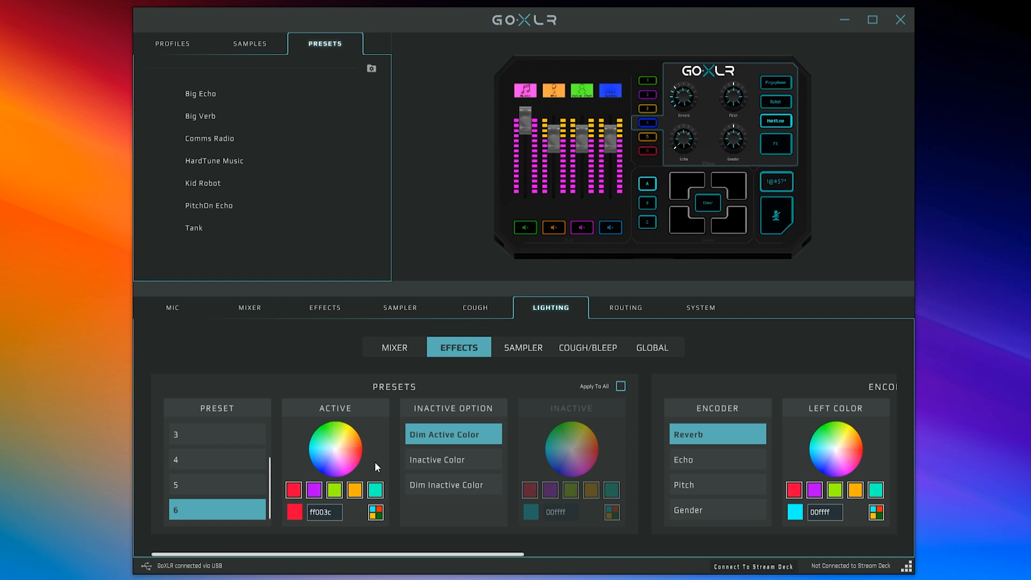
# Set the Reverb encoder's left color to 00ff00, right color to ff6f48 and knob color to 6300ff, applied to all encoders
pyautogui.hscroll(5, 597, 441)
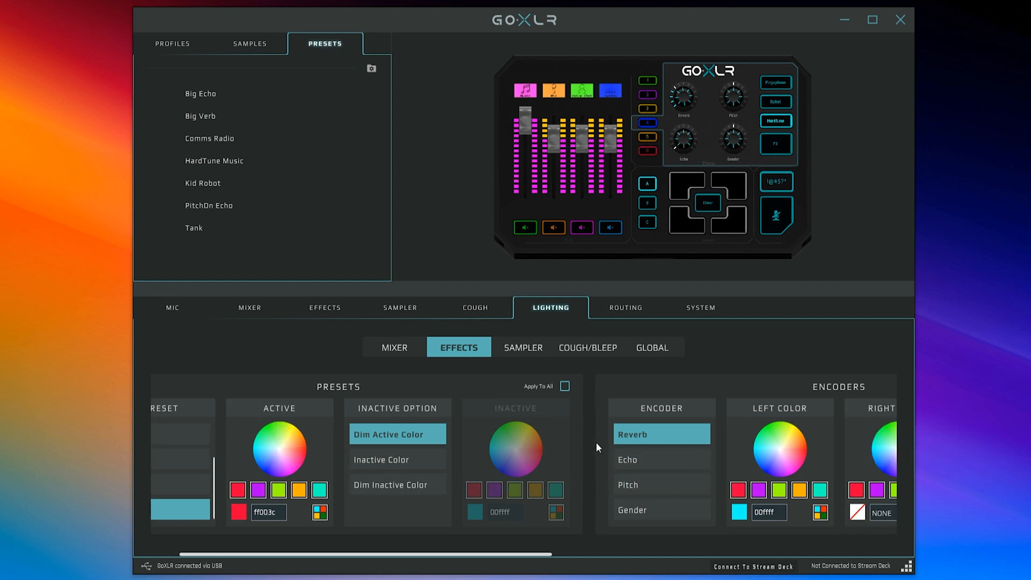
pyautogui.hscroll(5, 594, 442)
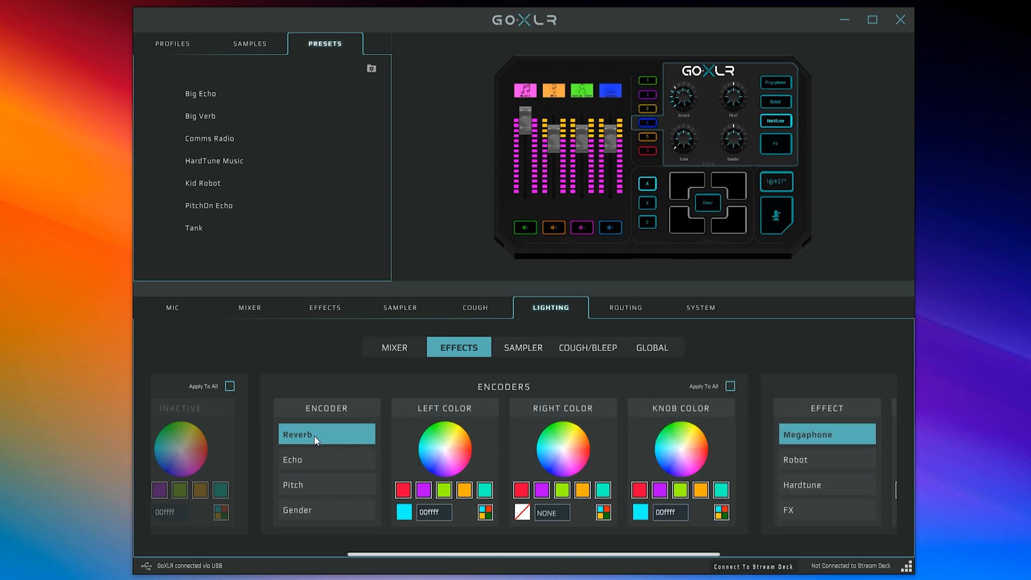
pyautogui.click(439, 453)
pyautogui.click(433, 429)
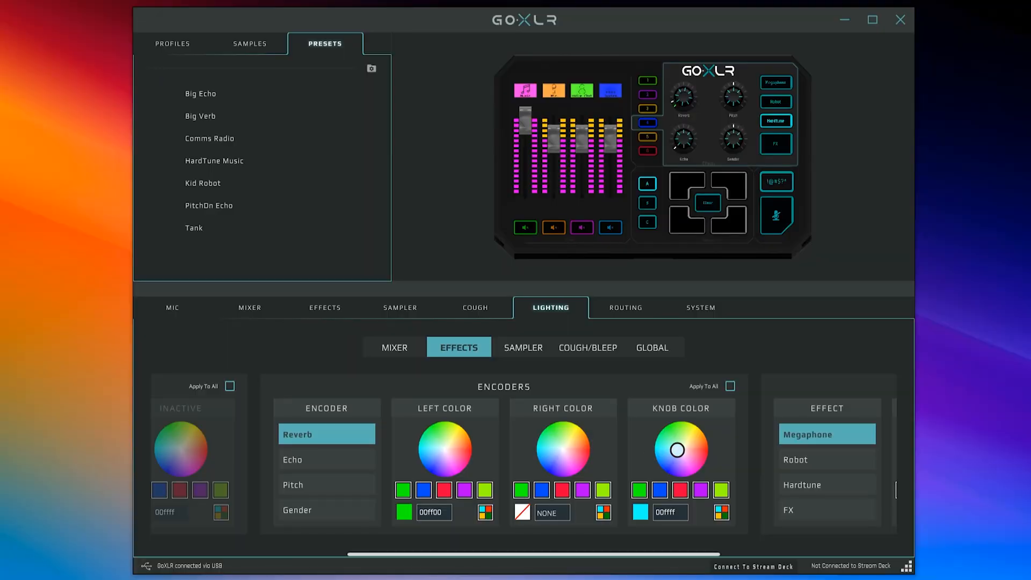
pyautogui.moveTo(676, 449)
pyautogui.mouseDown()
pyautogui.moveTo(687, 453)
pyautogui.moveTo(665, 471)
pyautogui.moveTo(673, 464)
pyautogui.mouseUp()
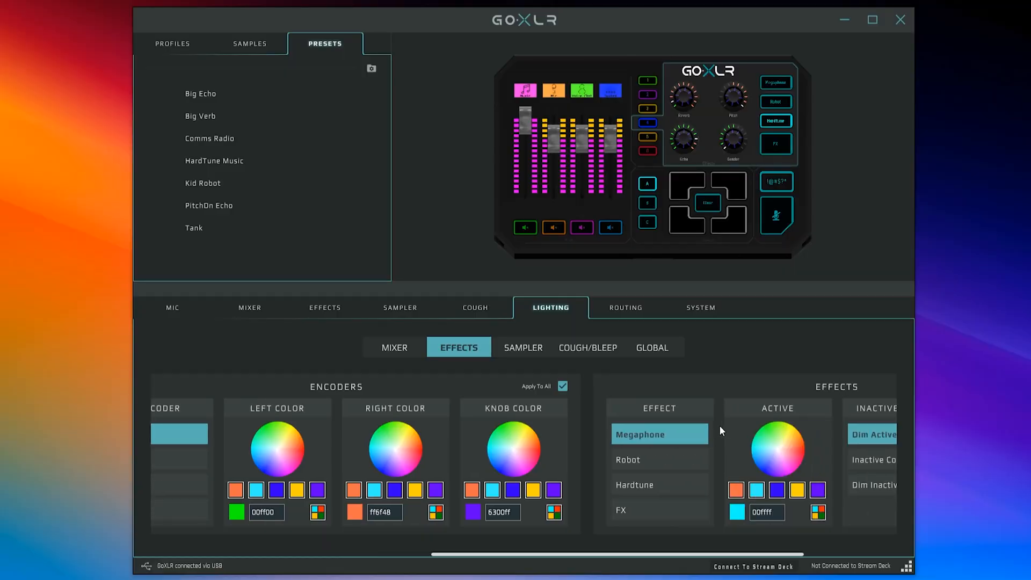
# Set the effect button active colors: Megaphone blue 001bff, Robot yellow, Hardtune green and FX red ff0047
pyautogui.moveTo(719, 425); pyautogui.dragTo(552, 403)
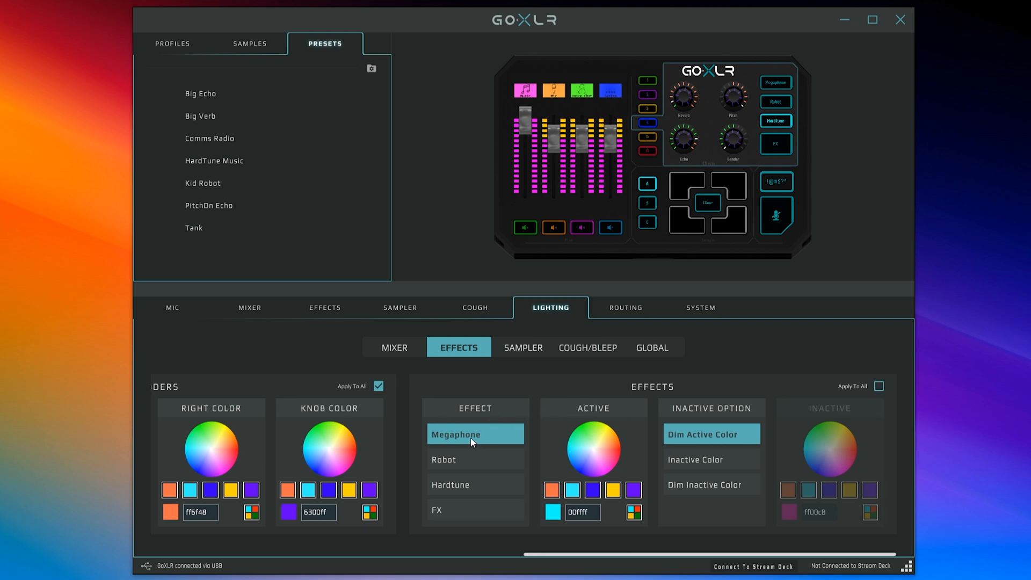
pyautogui.moveTo(602, 450); pyautogui.dragTo(577, 476)
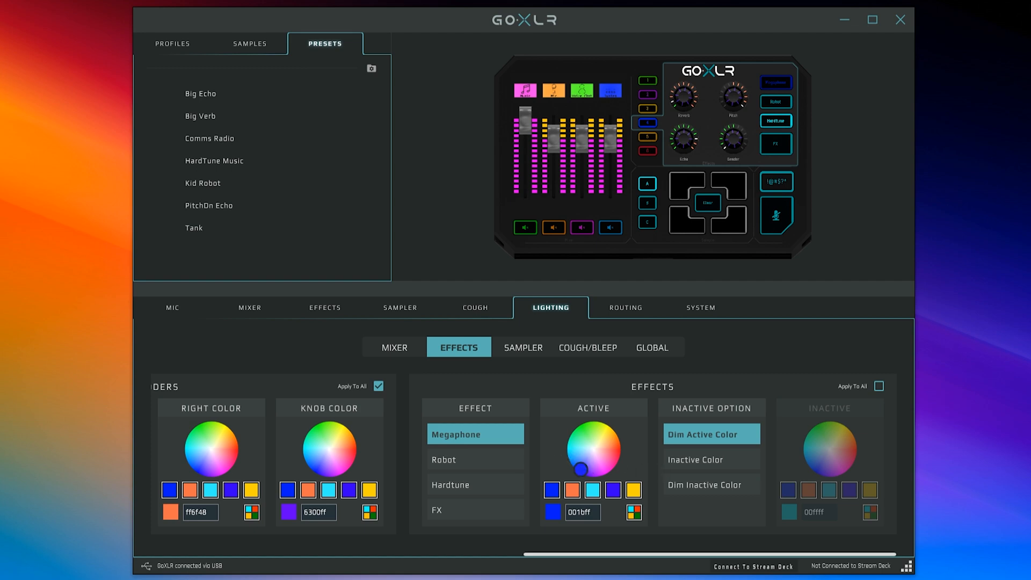
pyautogui.click(514, 462)
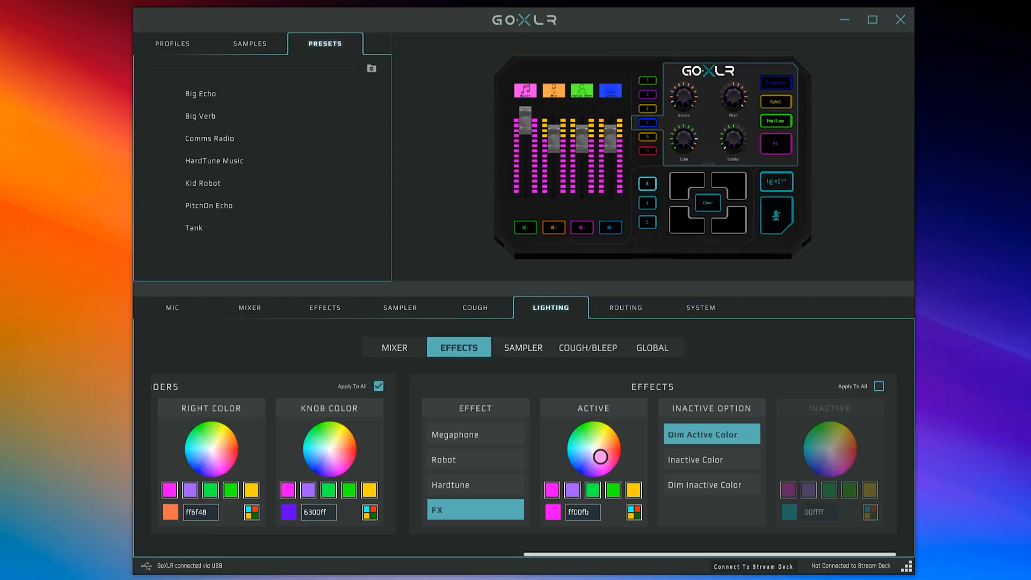
pyautogui.moveTo(603, 456); pyautogui.dragTo(623, 462)
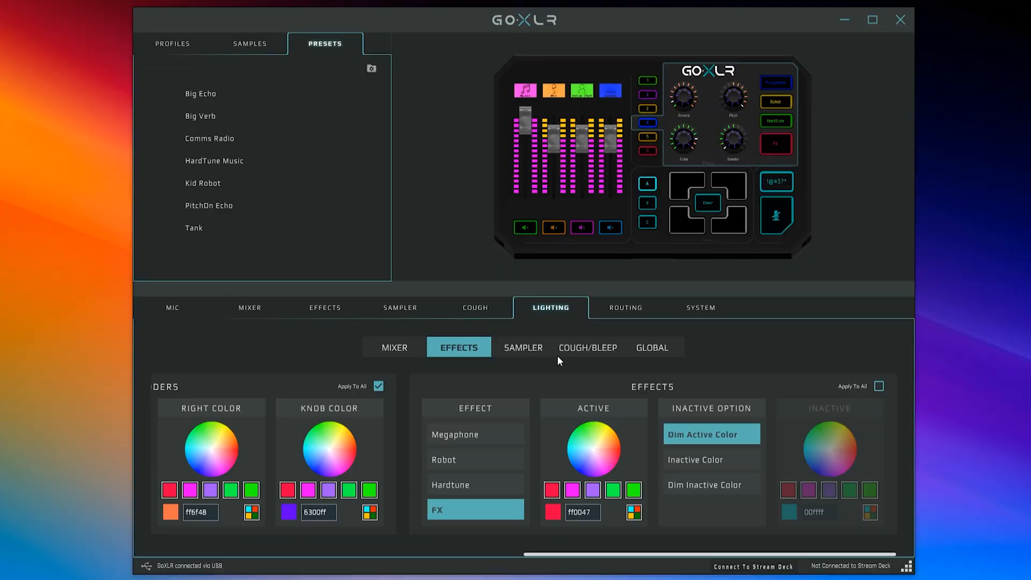
# Set the sampler banks' active/loaded colors to 32ff00 for A, 001eff for B and ff0032 for C
pyautogui.click(526, 350)
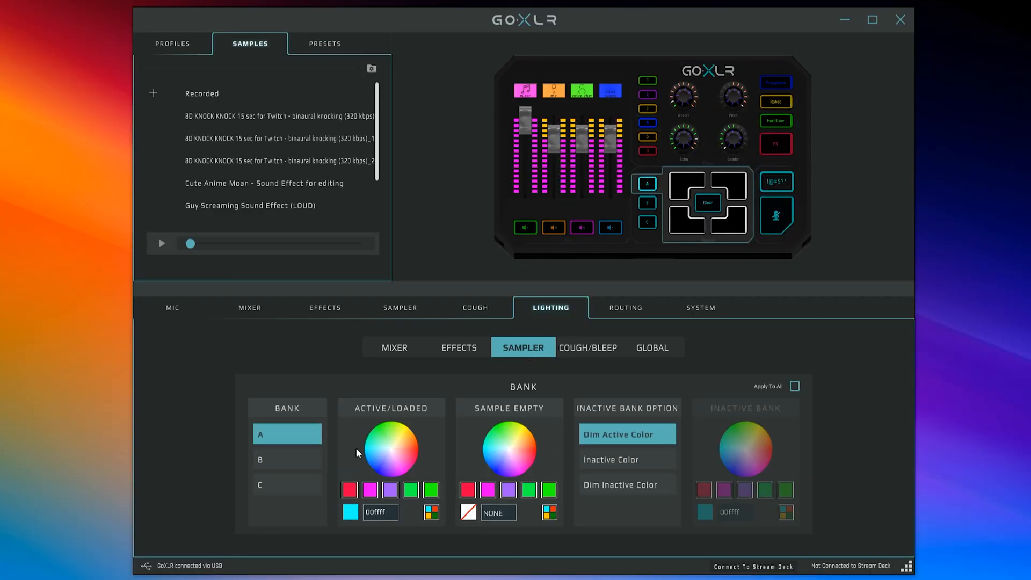
pyautogui.moveTo(396, 449); pyautogui.dragTo(384, 431)
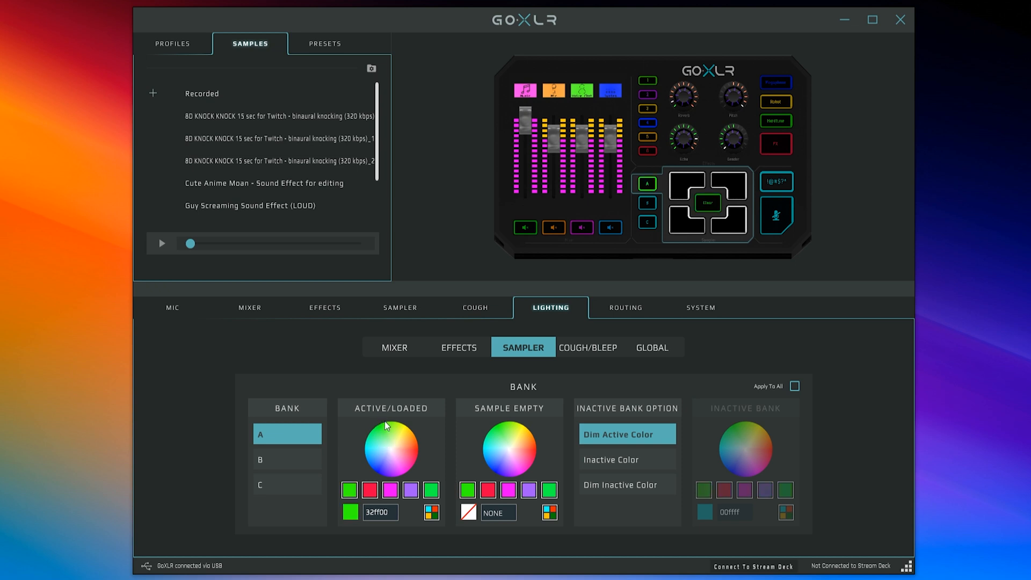
pyautogui.click(311, 459)
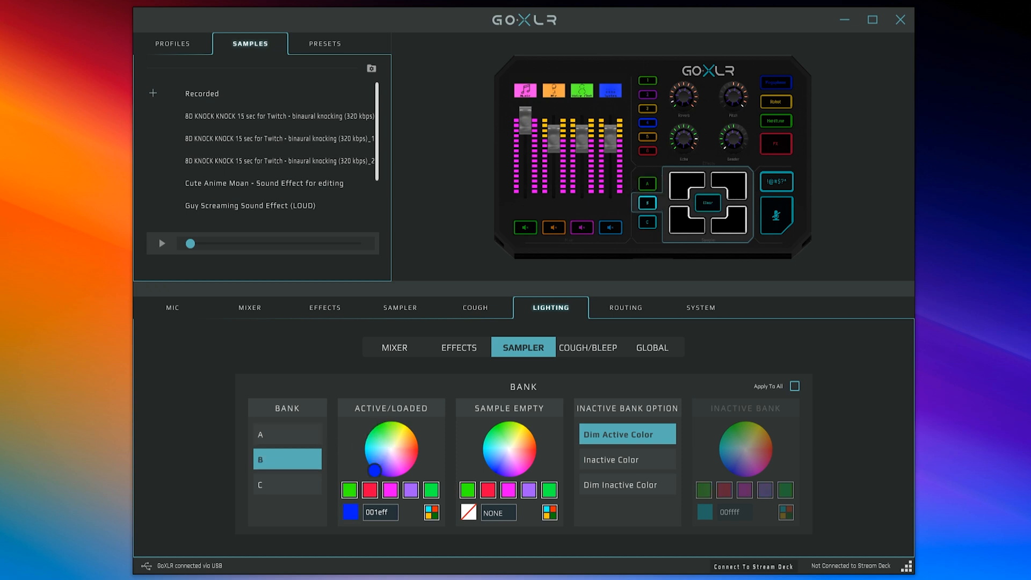
pyautogui.click(374, 470)
pyautogui.click(287, 485)
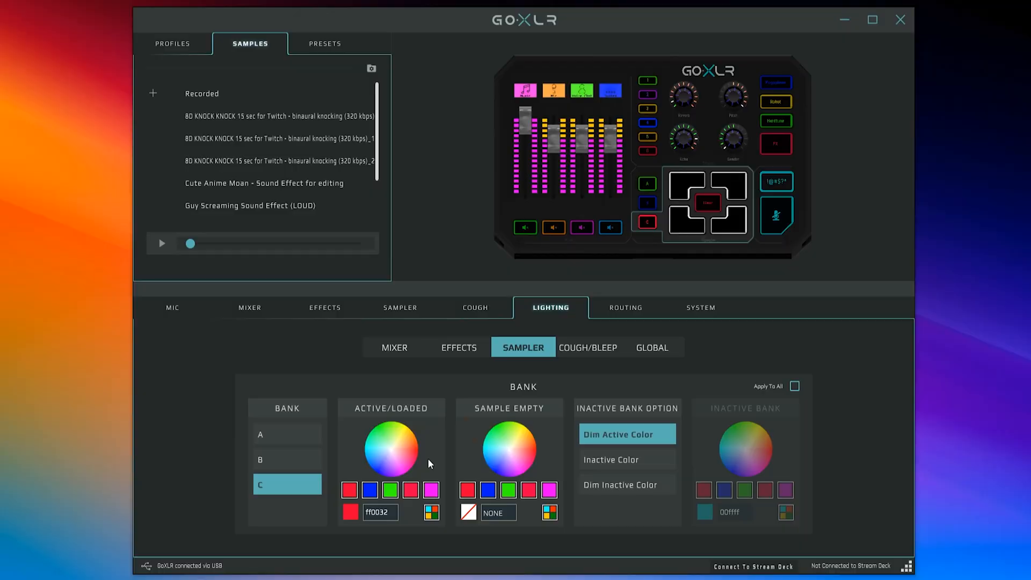
# Set the sample-empty color of sampler bank C to pink ff096d
pyautogui.moveTo(497, 462); pyautogui.dragTo(519, 463)
pyautogui.click(550, 489)
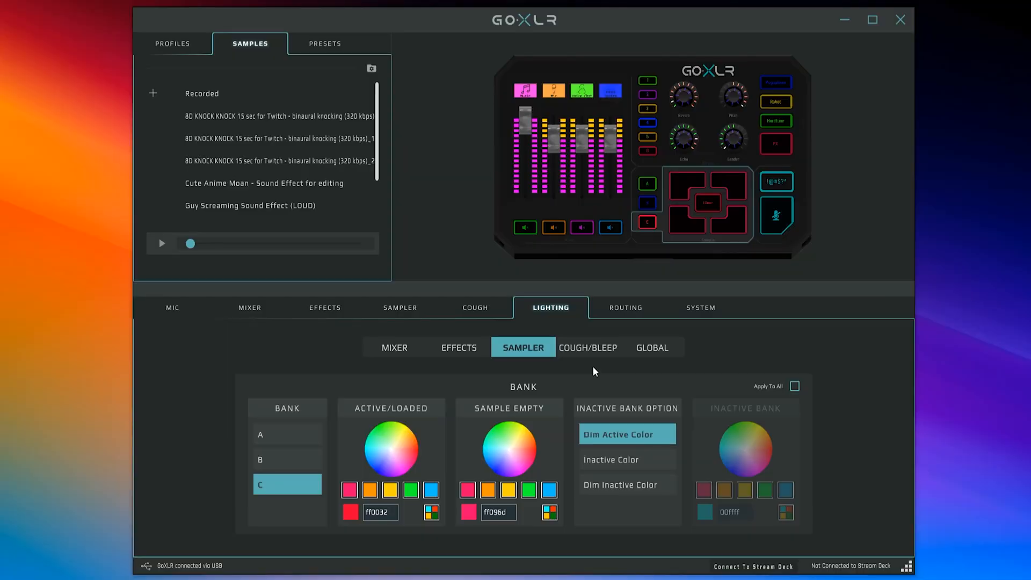
# Set the active color of the Bleep button to green 20ff00 and the Cough button to green 06ff00
pyautogui.click(590, 355)
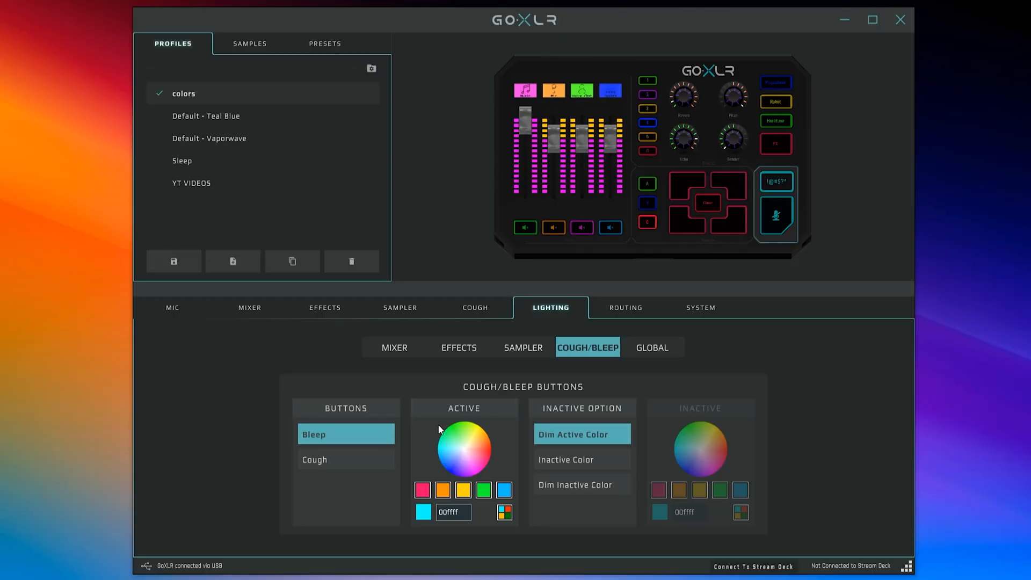
pyautogui.moveTo(466, 438); pyautogui.dragTo(454, 425)
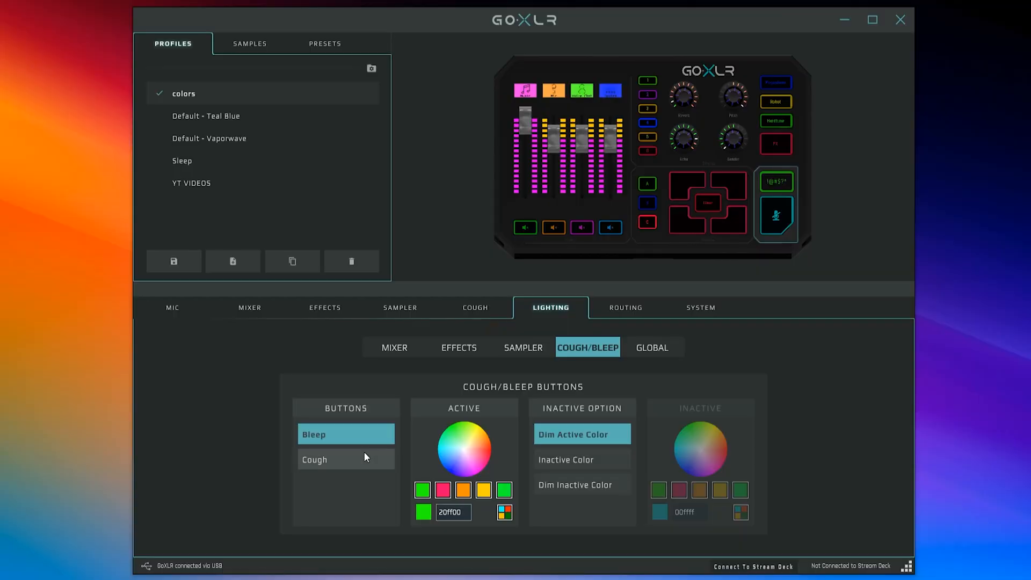
pyautogui.click(363, 455)
pyautogui.moveTo(472, 460); pyautogui.dragTo(448, 422)
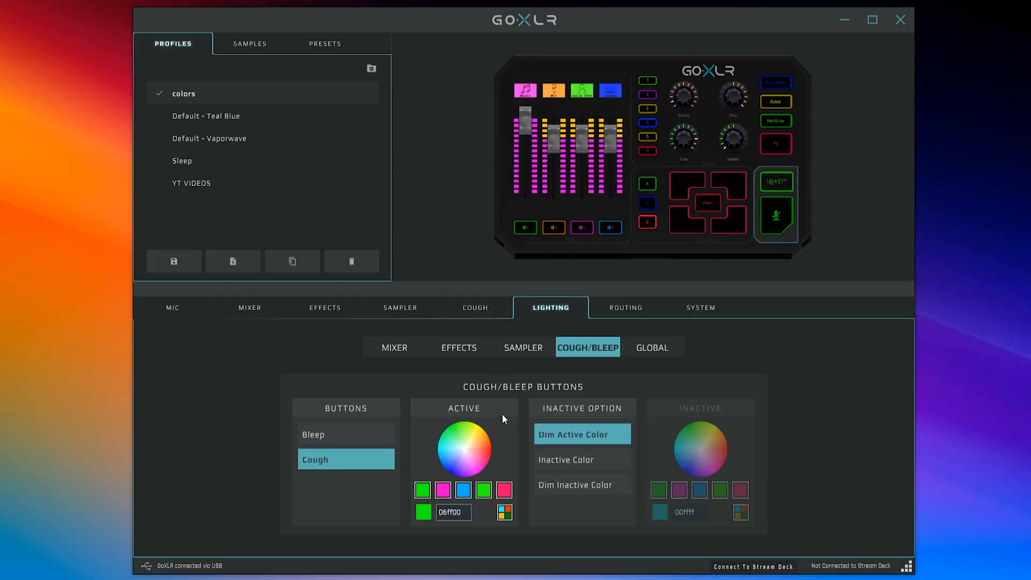
# In the global lighting settings, set the Accent area color to orange ff7700 and the Global area color to green 77ff3e
pyautogui.click(652, 349)
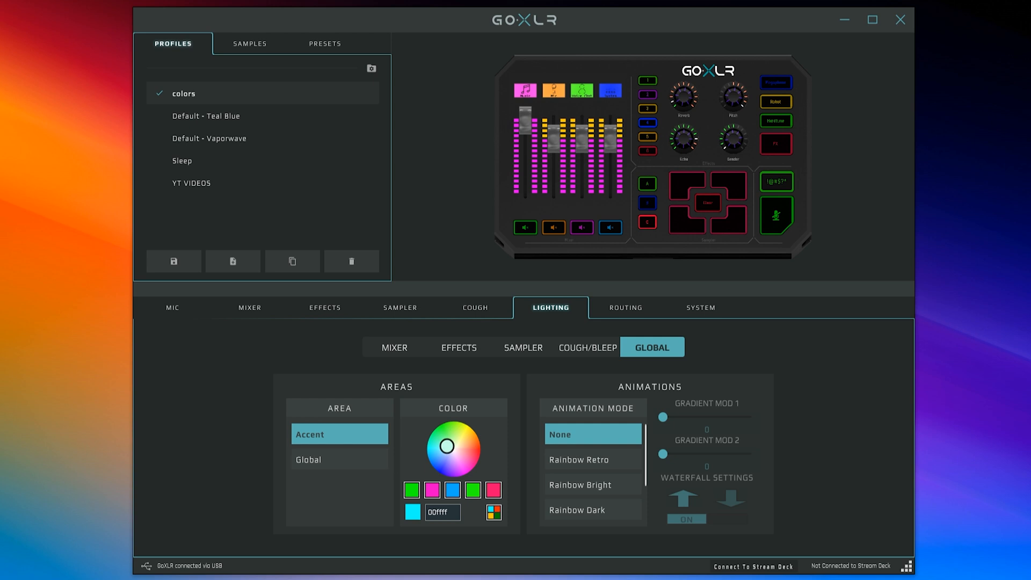
pyautogui.moveTo(450, 440)
pyautogui.mouseDown()
pyautogui.moveTo(473, 427)
pyautogui.moveTo(430, 457)
pyautogui.moveTo(478, 440)
pyautogui.moveTo(469, 437)
pyautogui.mouseUp()
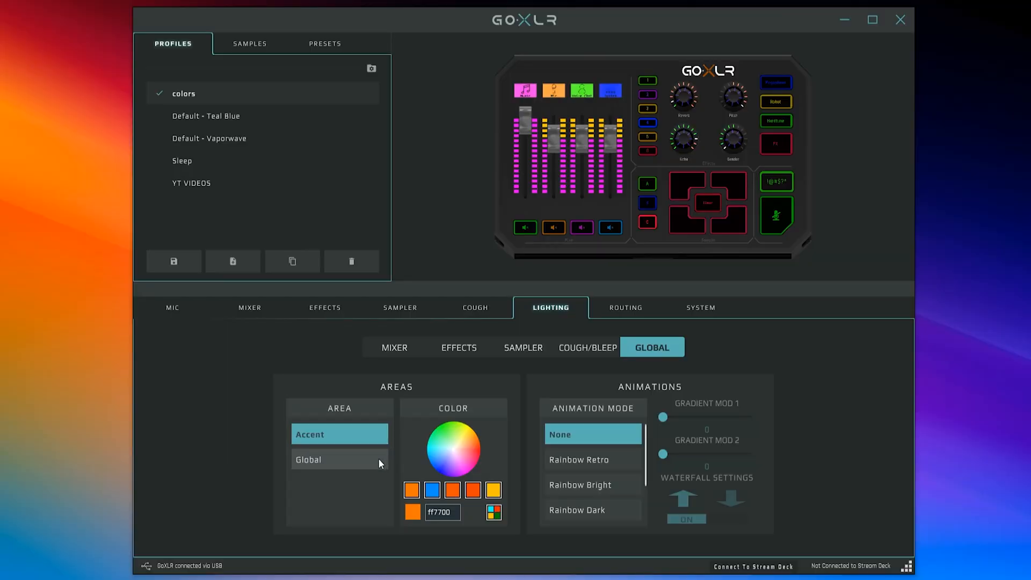
pyautogui.click(379, 459)
pyautogui.moveTo(465, 438); pyautogui.dragTo(444, 458)
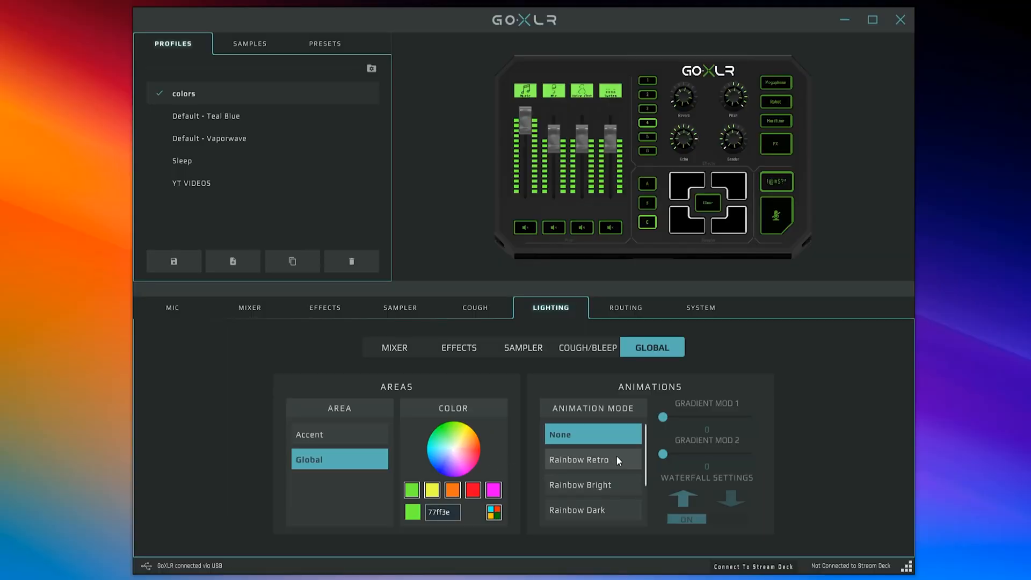
# Apply the Rainbow Bright lighting animation with Gradient Mod 1 at 19 and Gradient Mod 2 at 50
pyautogui.click(616, 461)
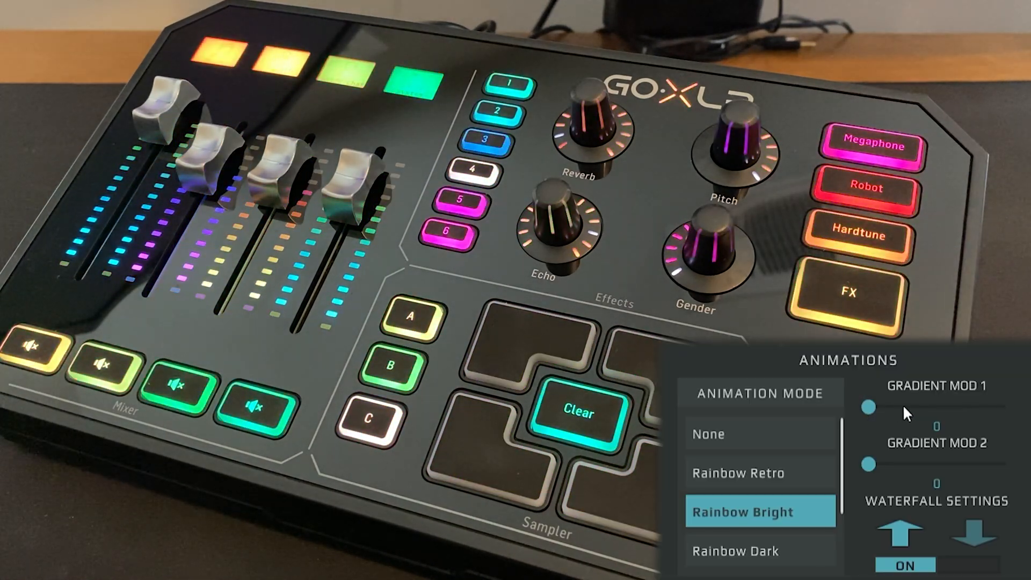
pyautogui.moveTo(904, 410)
pyautogui.mouseDown()
pyautogui.moveTo(1015, 409)
pyautogui.moveTo(838, 387)
pyautogui.moveTo(894, 403)
pyautogui.mouseUp()
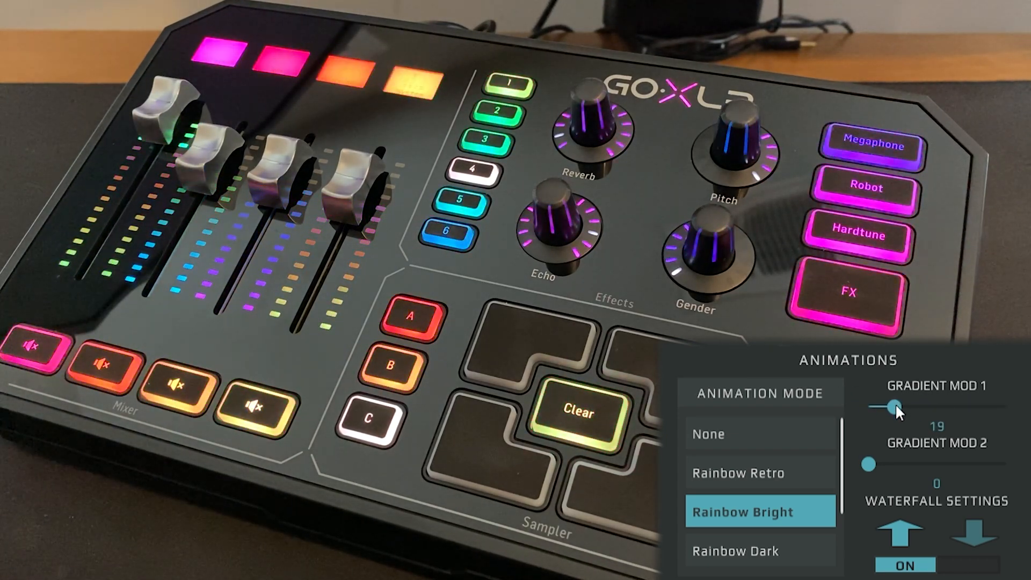
pyautogui.moveTo(874, 460); pyautogui.dragTo(951, 466)
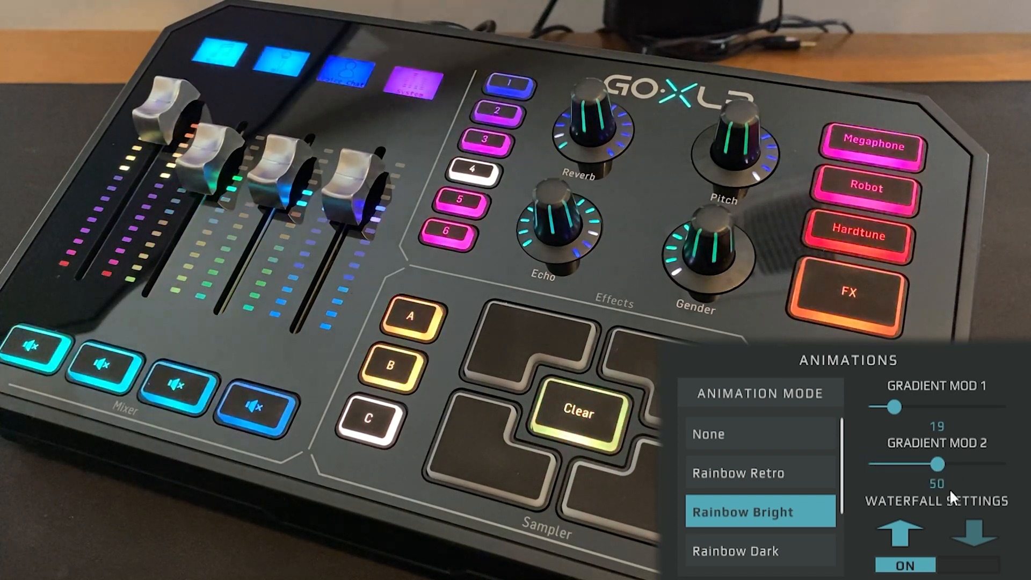